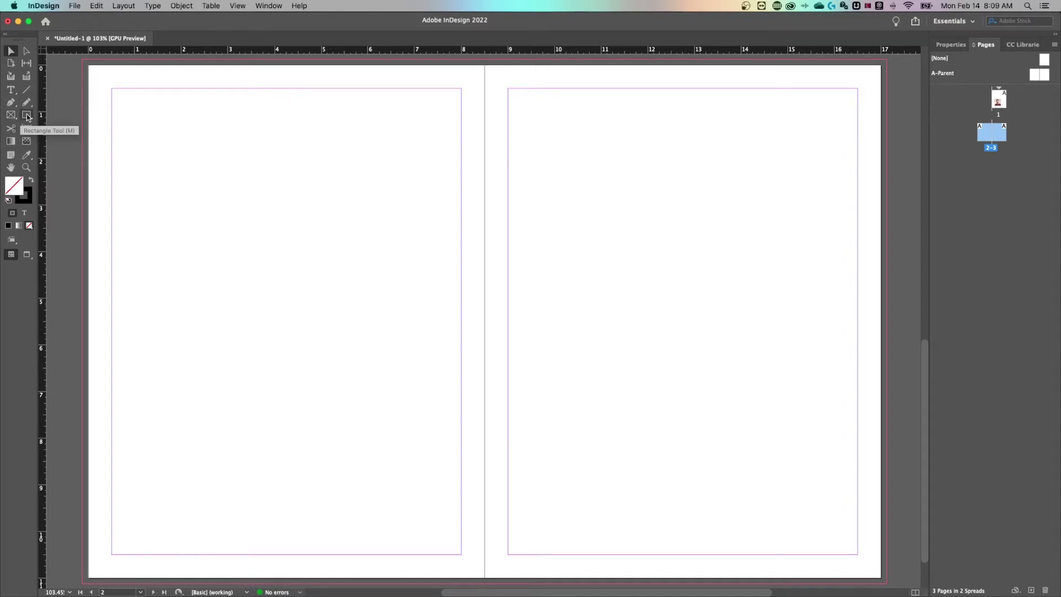
- Draw a 3.96 × 3.96 in square frame with a 1 pt stroke on page 3 and reselect it
left_click(28, 117)
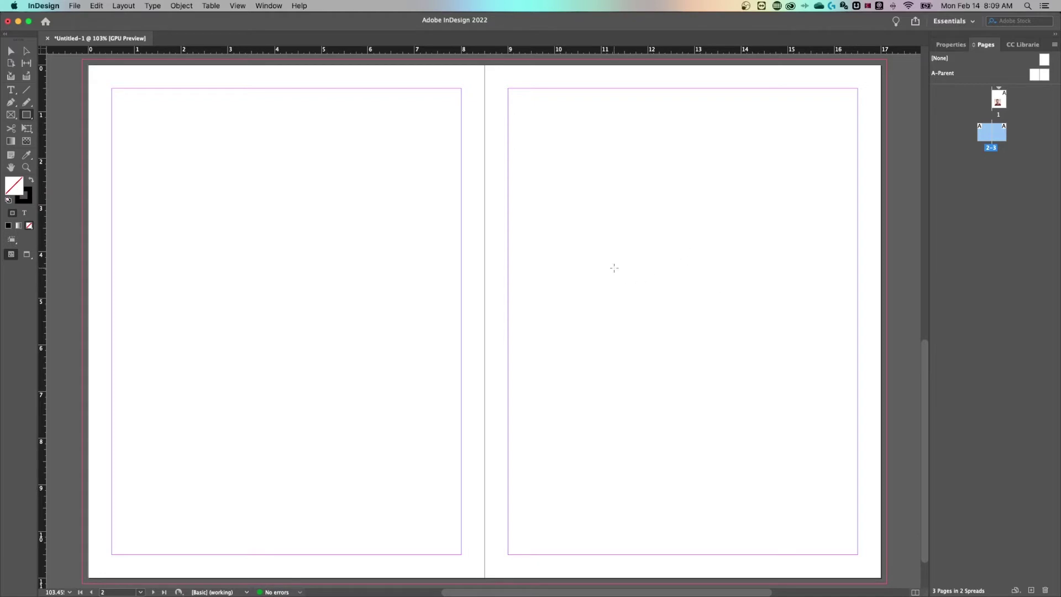
left_click_drag(564, 205, 748, 408)
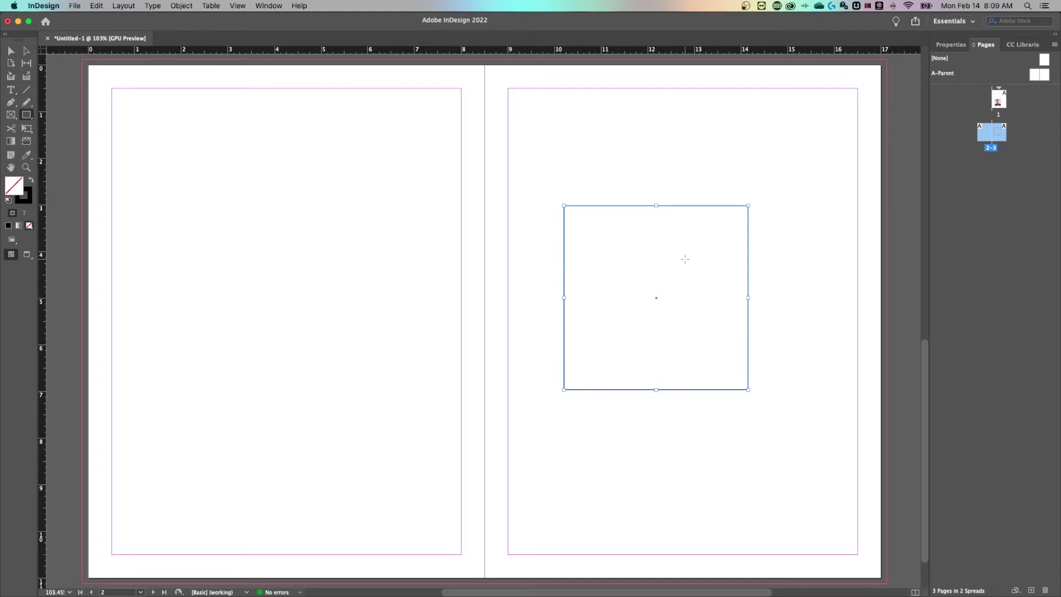
key("v")
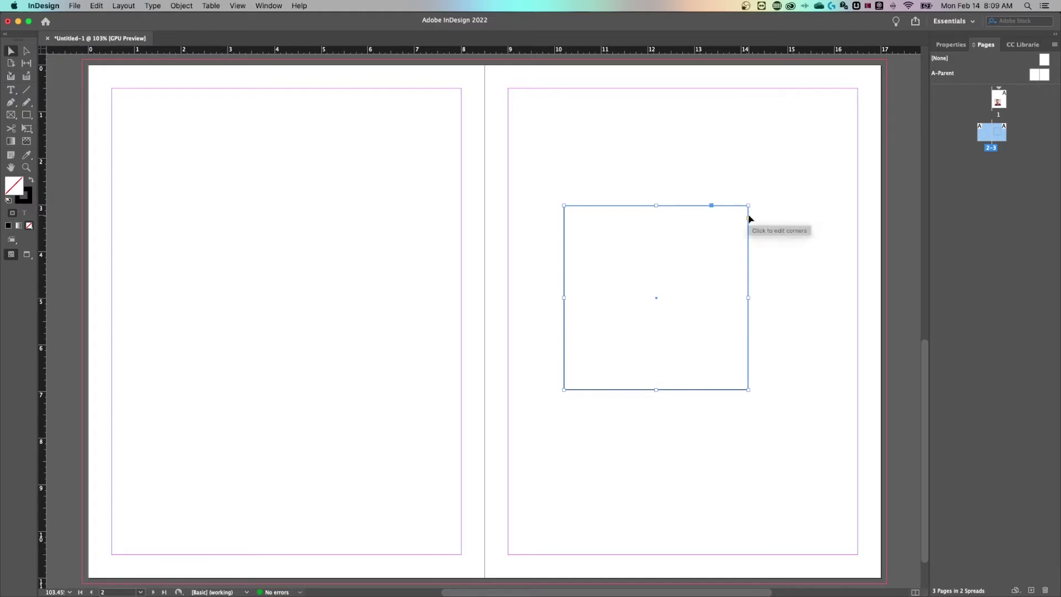
left_click(782, 185)
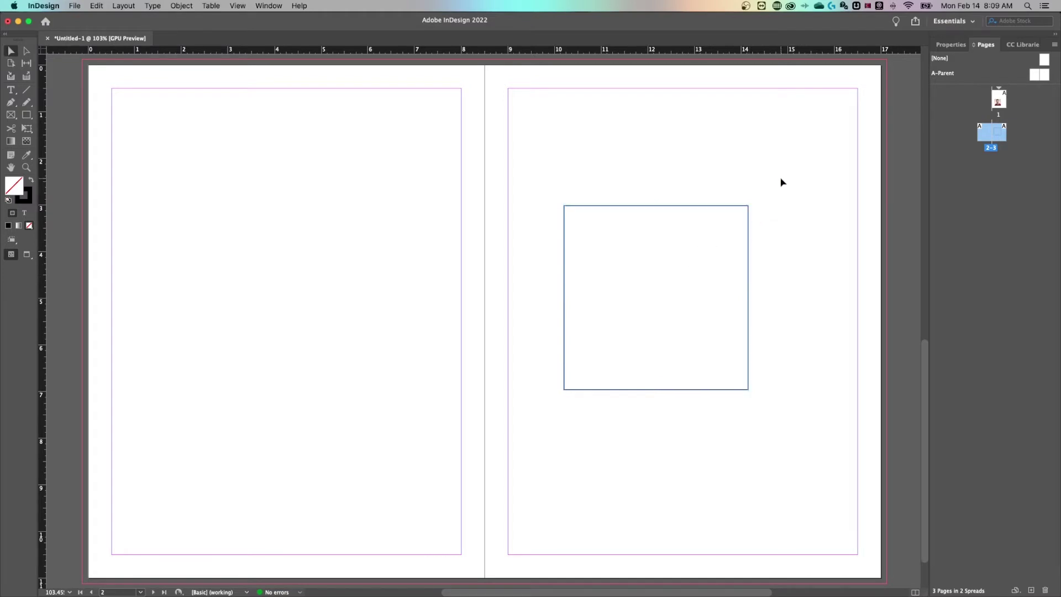
left_click_drag(781, 182, 699, 255)
left_click(951, 46)
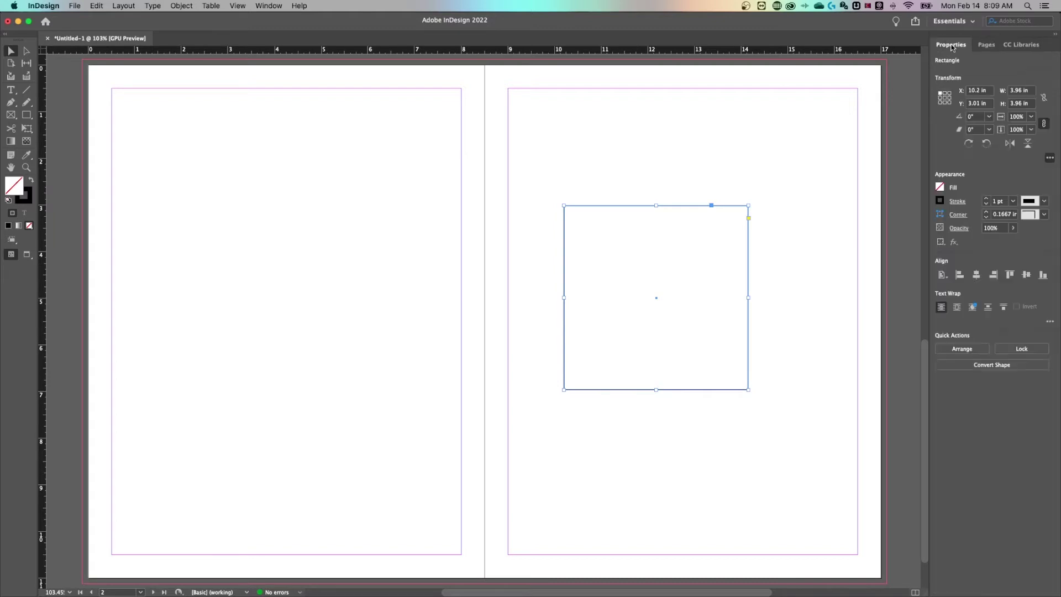
- Set the square's stroke weight to 10 pt
left_click(269, 6)
mouse_move(298, 104)
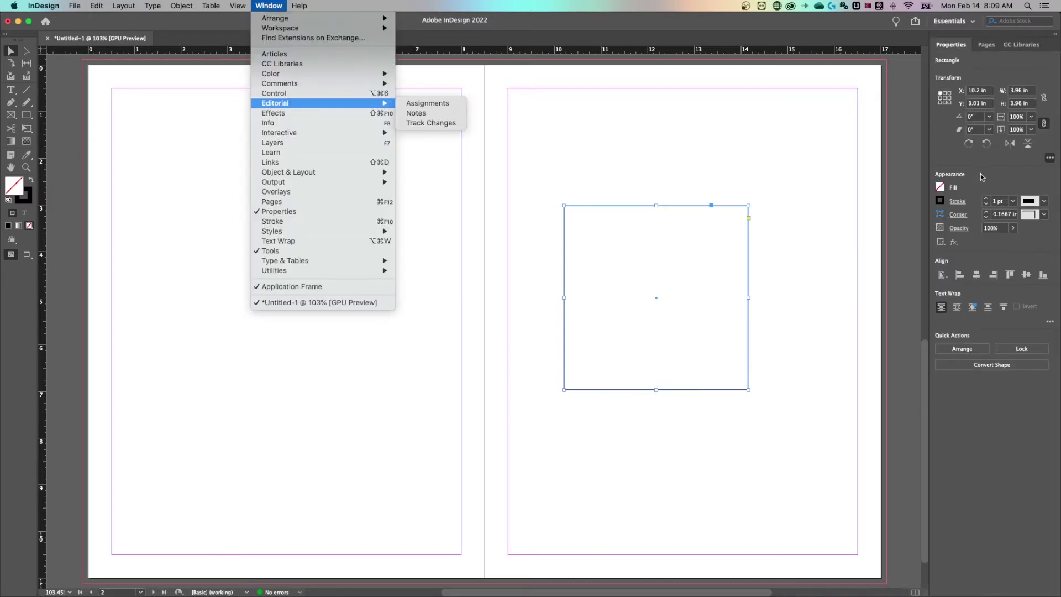
left_click(1002, 175)
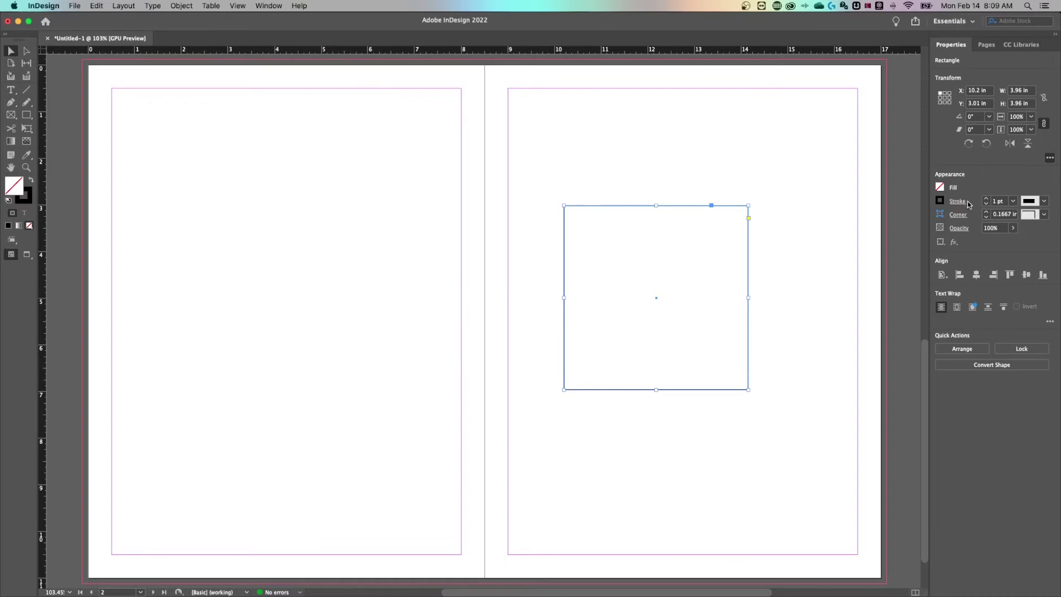
left_click(988, 201)
type("10")
key("Return")
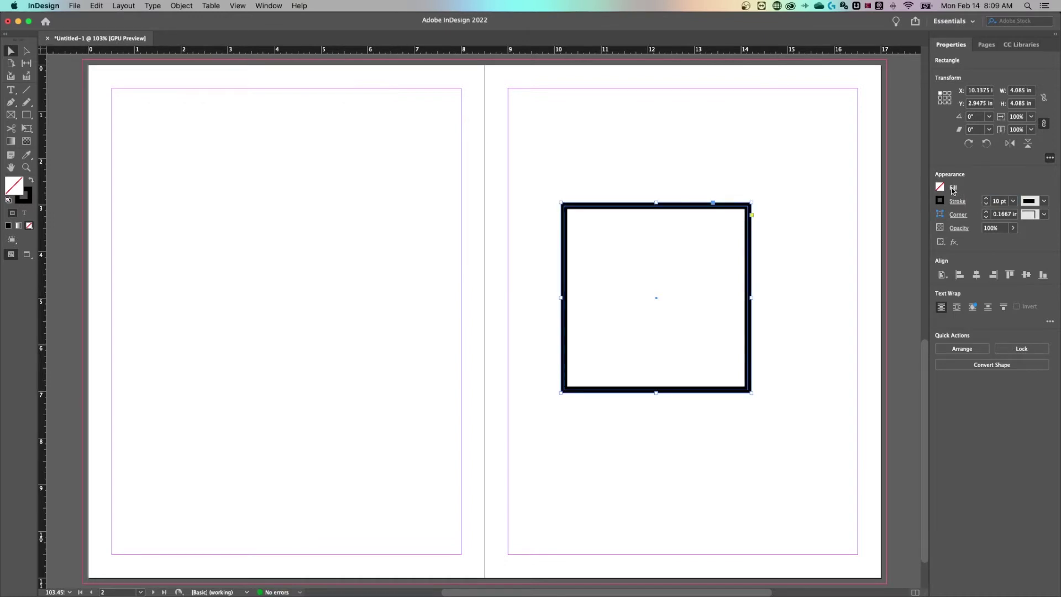
- Fill the square with magenta (C=0 M=100 Y=0 K=0)
left_click(941, 188)
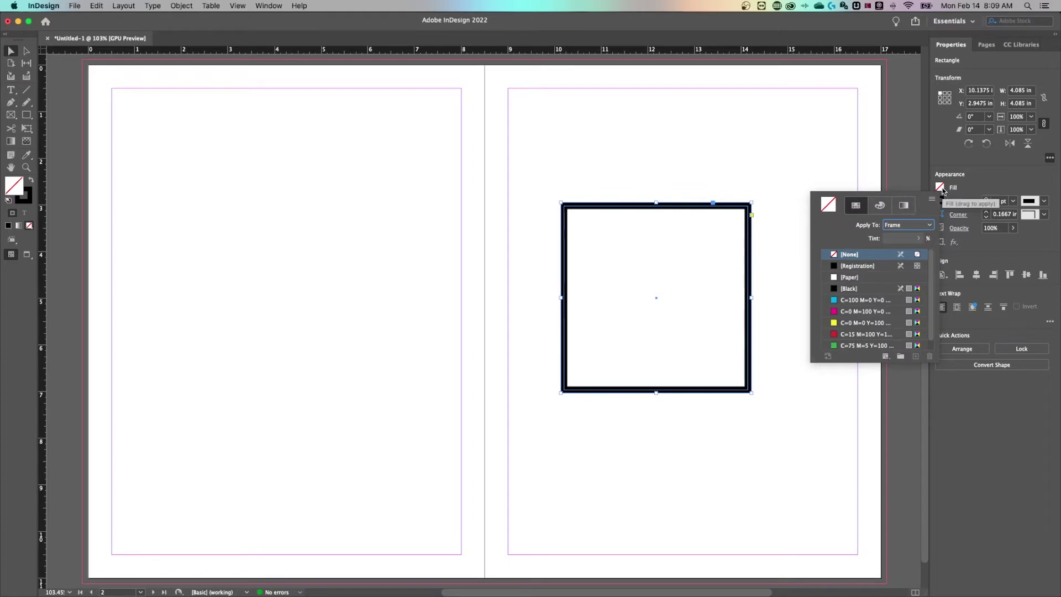
left_click(851, 313)
left_click(768, 187)
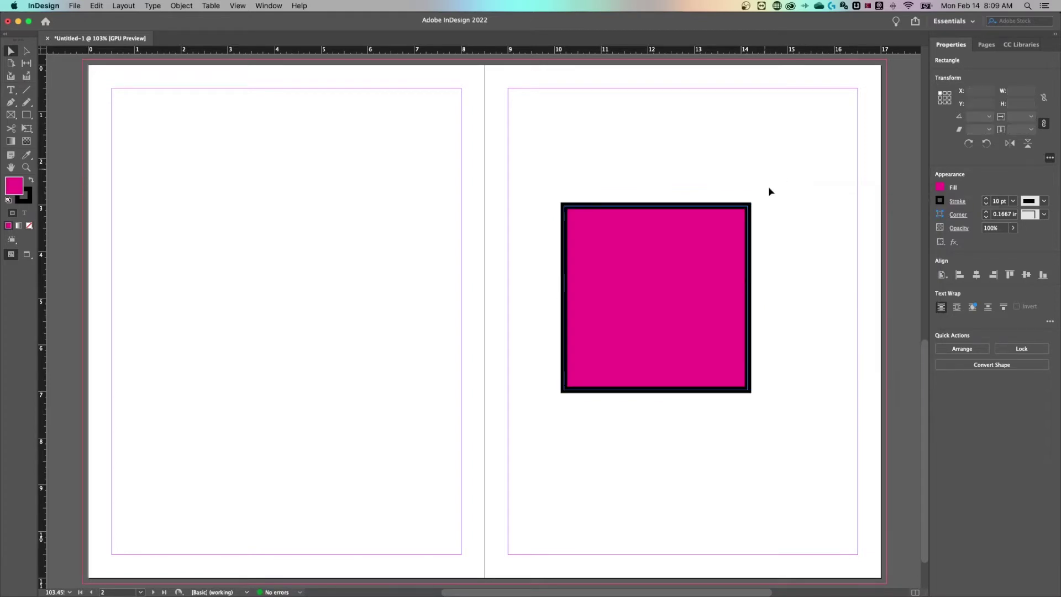
- Move the magenta square up and to the right on page 3
left_click_drag(680, 277, 703, 222)
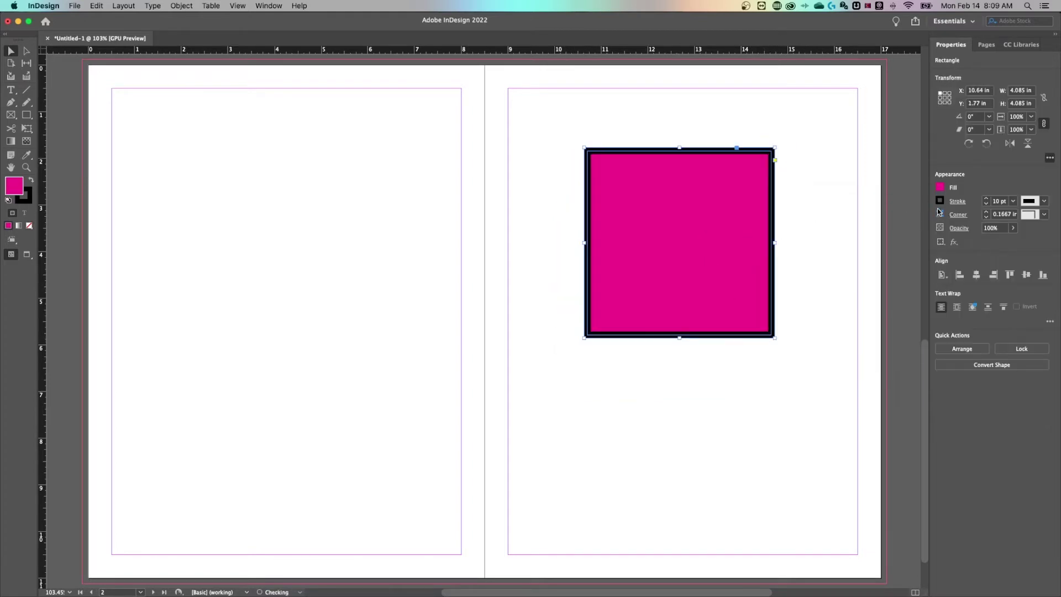
left_click(996, 201)
type("0")
key("Return")
key("super+z")
- Set the square's stroke colour to None, leaving a plain magenta square
left_click(27, 195)
left_click(12, 183)
left_click(28, 198)
left_click(29, 227)
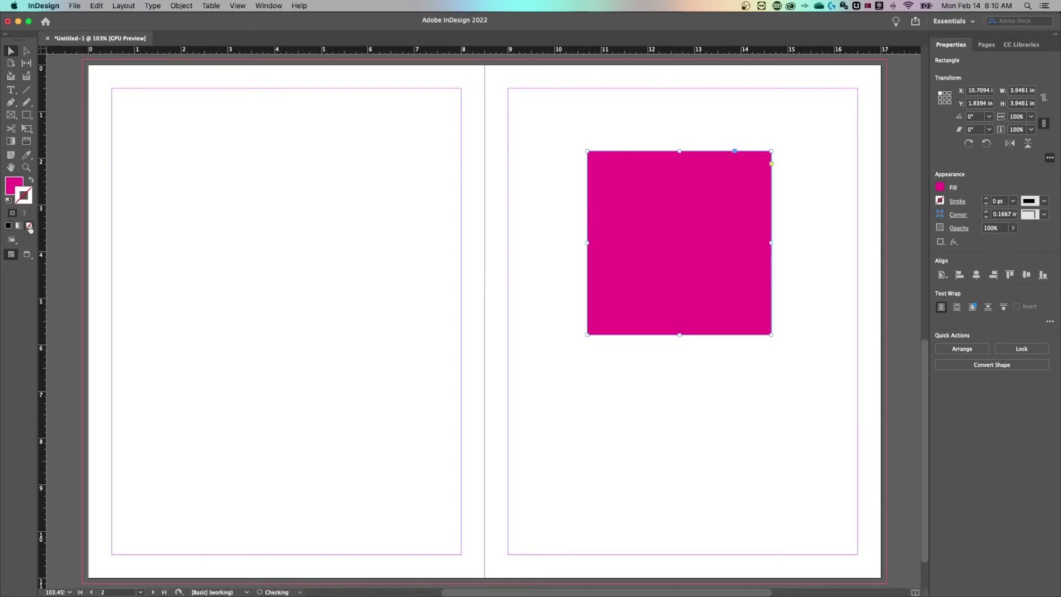
left_click(13, 184)
left_click(29, 199)
left_click(566, 142)
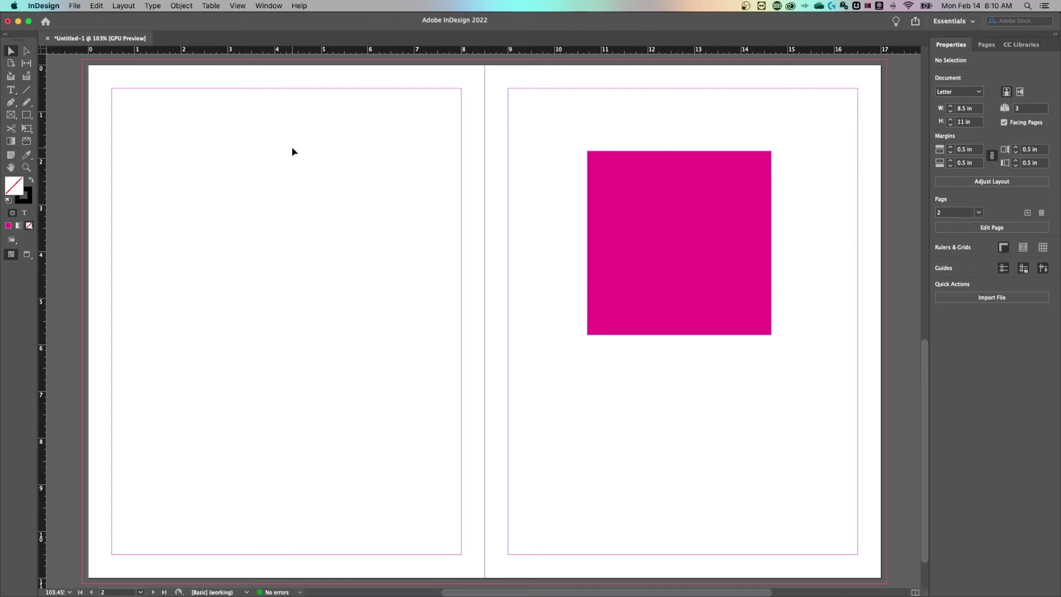
- Draw a 3.2 in square placeholder frame on page 2 and move it to mid-page
left_click(11, 115)
left_click_drag(162, 178, 280, 254)
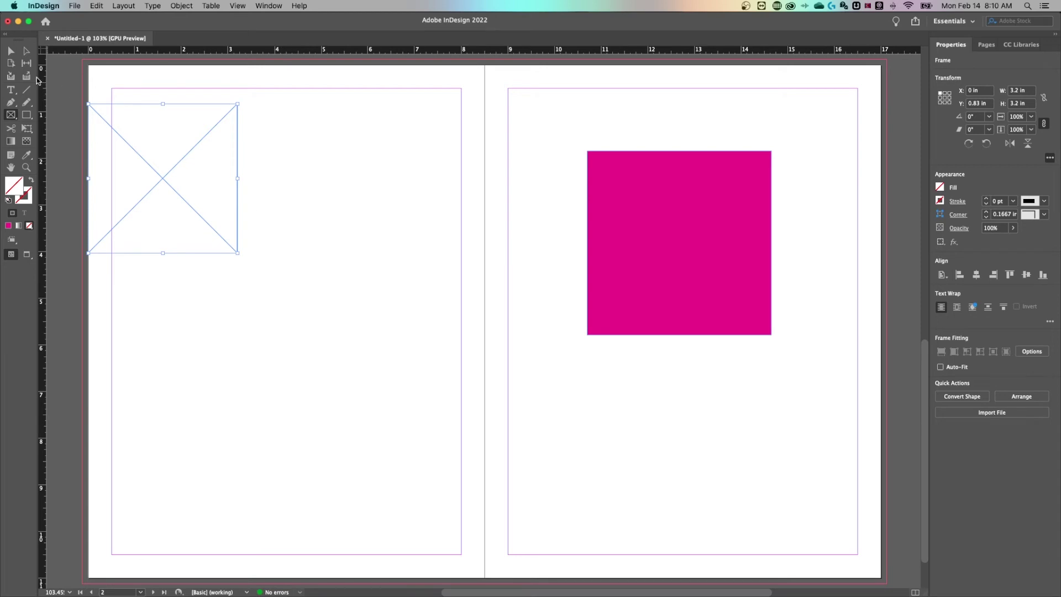
left_click(11, 51)
left_click_drag(178, 174, 348, 275)
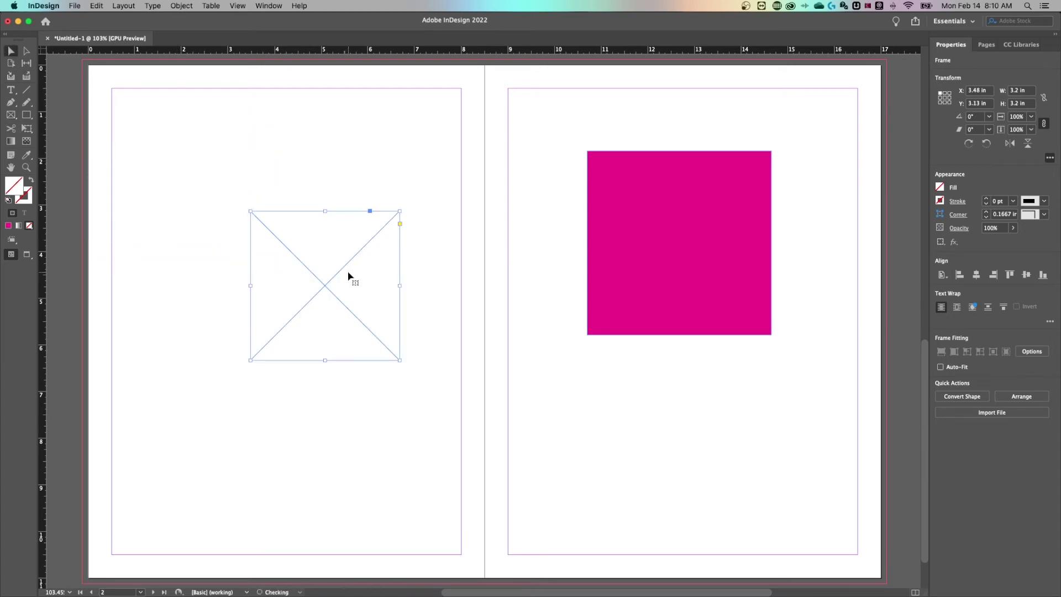
mouse_move(422, 225)
left_mouse_down()
mouse_move(379, 170)
mouse_move(424, 227)
left_mouse_up()
- Remove the square's magenta fill and nudge both empty frames higher on their pages
left_click(641, 198)
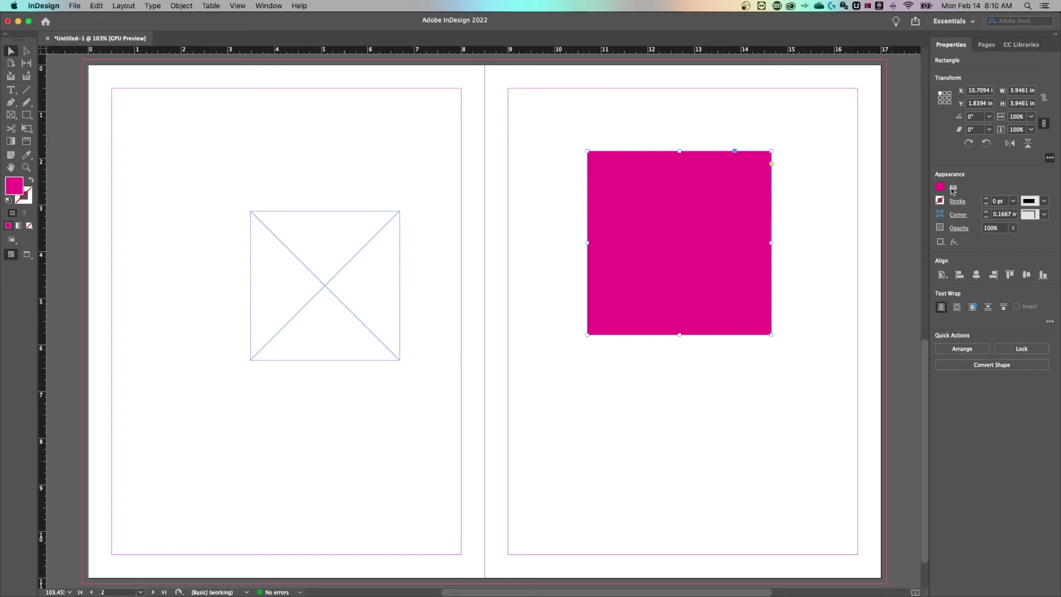
left_click(29, 226)
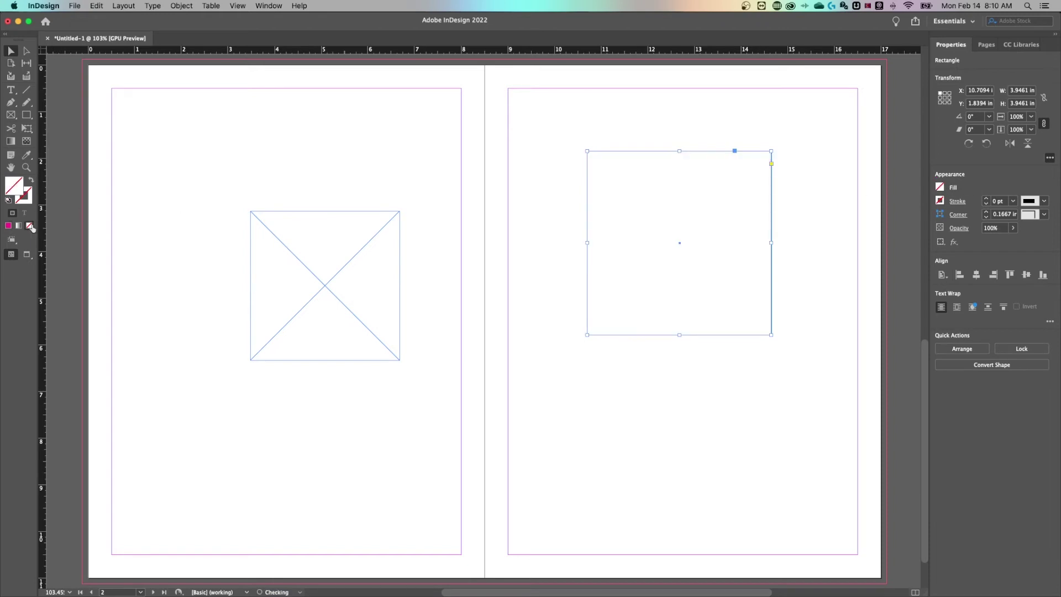
left_click_drag(378, 238, 380, 190)
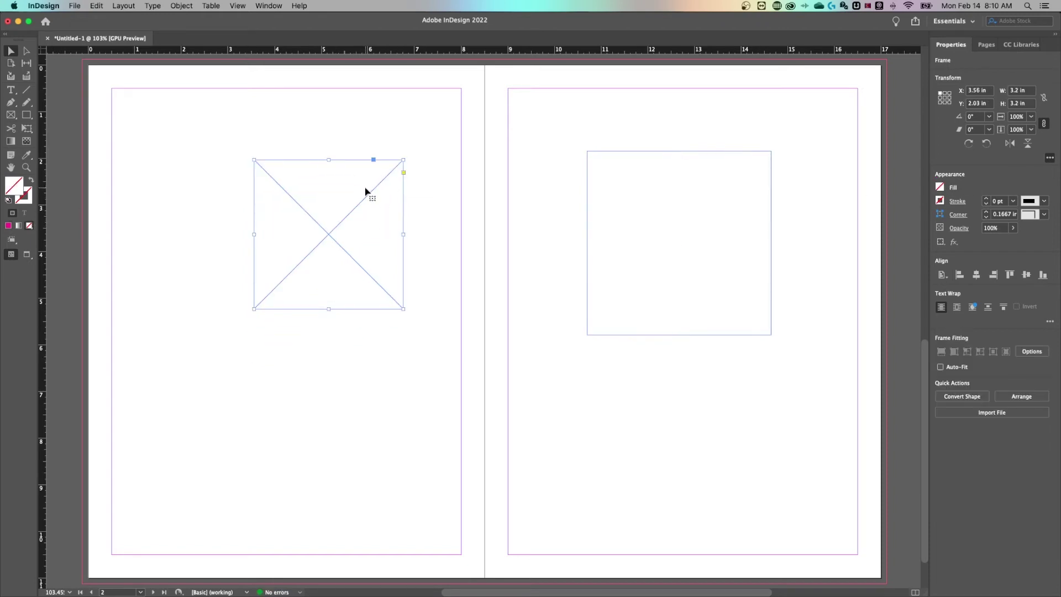
left_click(571, 167)
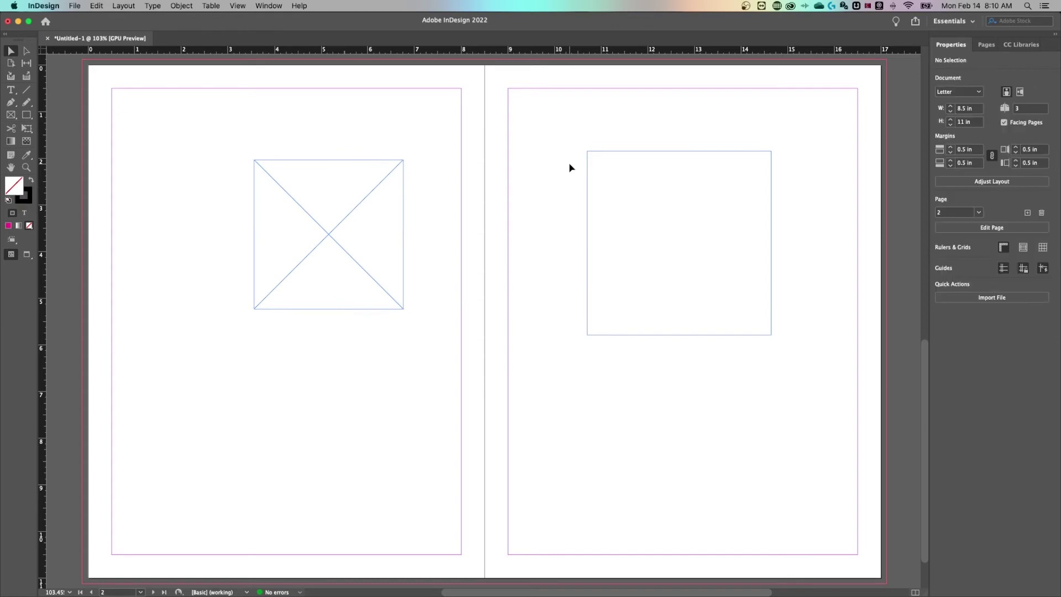
left_click_drag(627, 156, 630, 123)
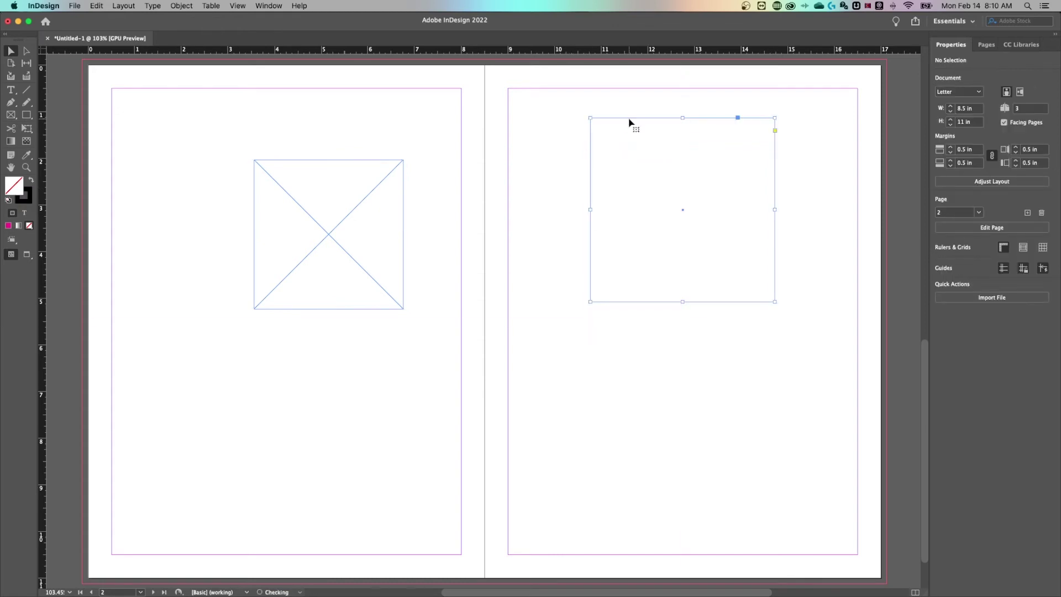
left_click(374, 199)
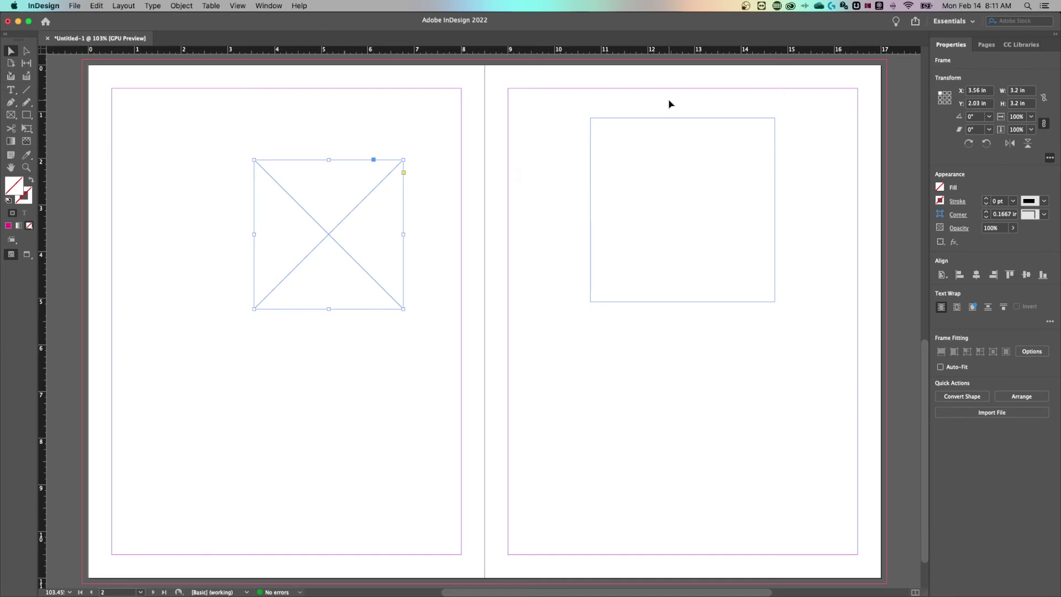
- Move the page 3 rectangle to the top-left margin and stretch it to 7.5 × 1.53 in
left_click_drag(657, 120, 531, 274)
left_click_drag(694, 272, 858, 160)
left_click(722, 173)
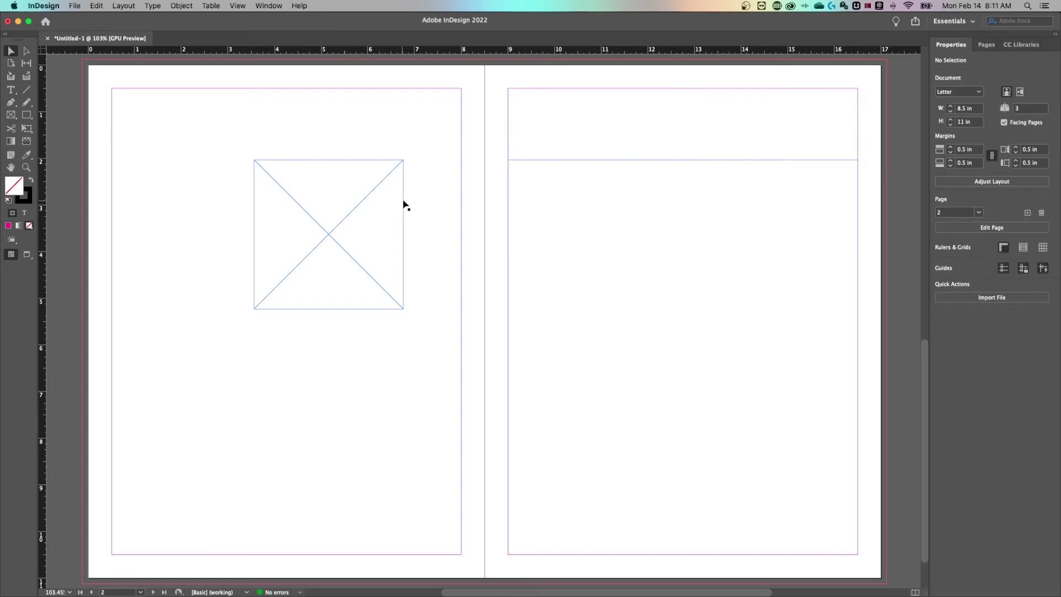
- Move the placeholder frame to page 2's top-left margin and widen it to 7.5 × 2.99 in
left_click_drag(389, 196, 248, 127)
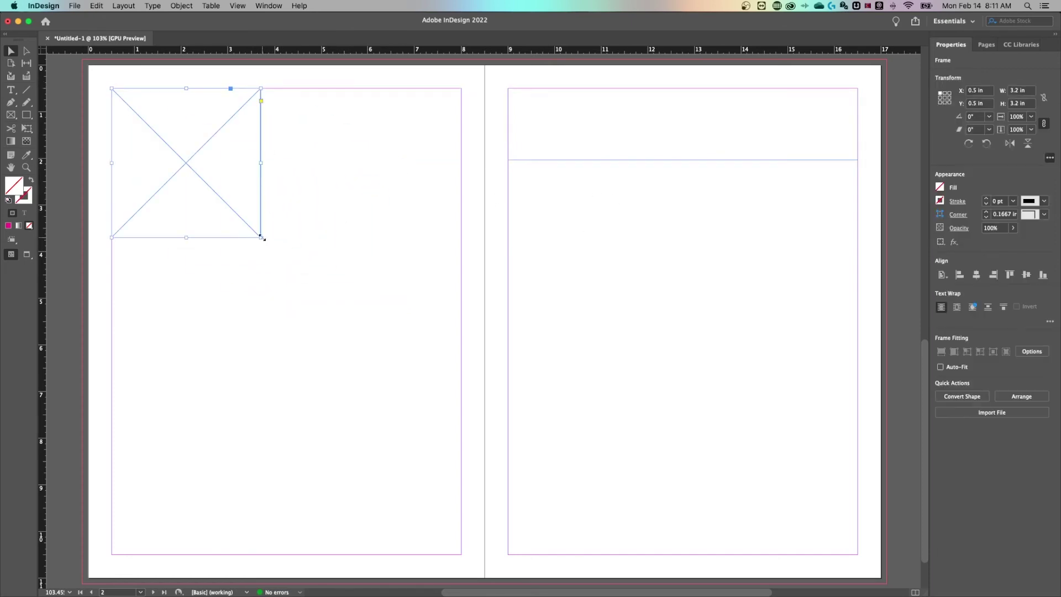
left_click_drag(260, 237, 461, 227)
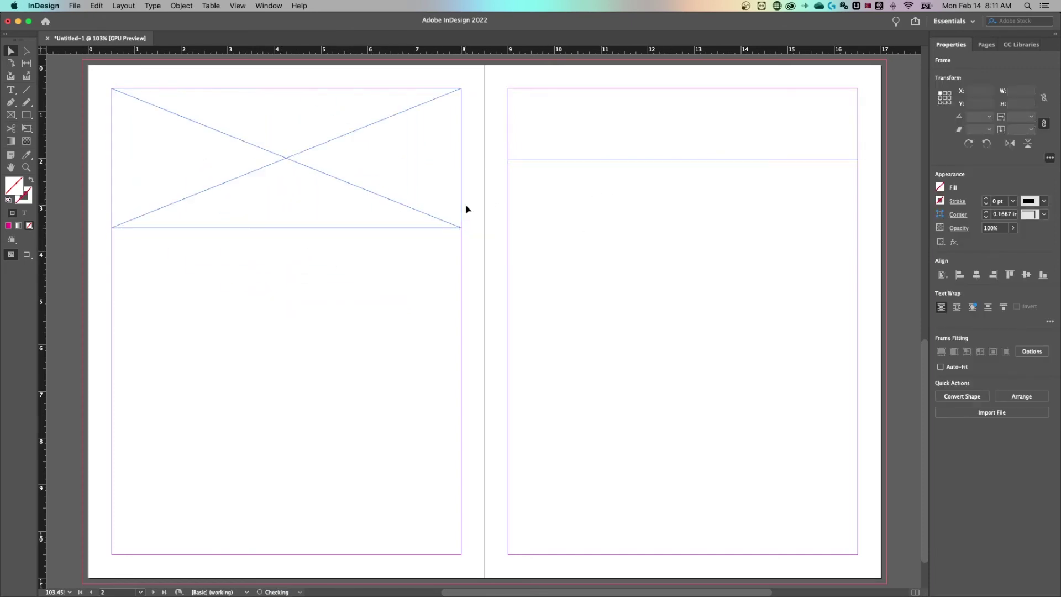
left_click(467, 209)
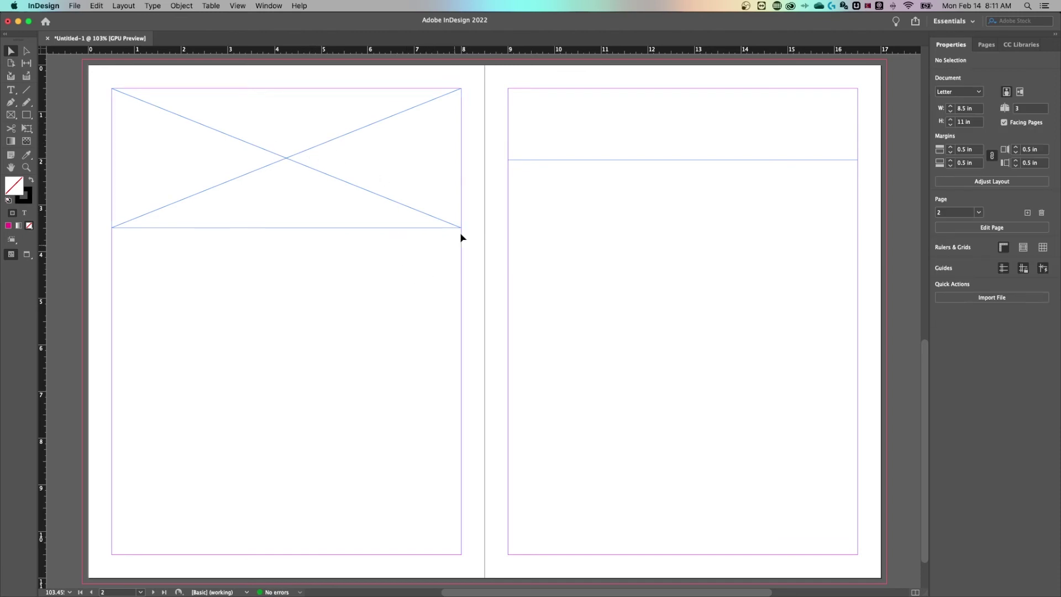
scroll(504, 109, "up", 10)
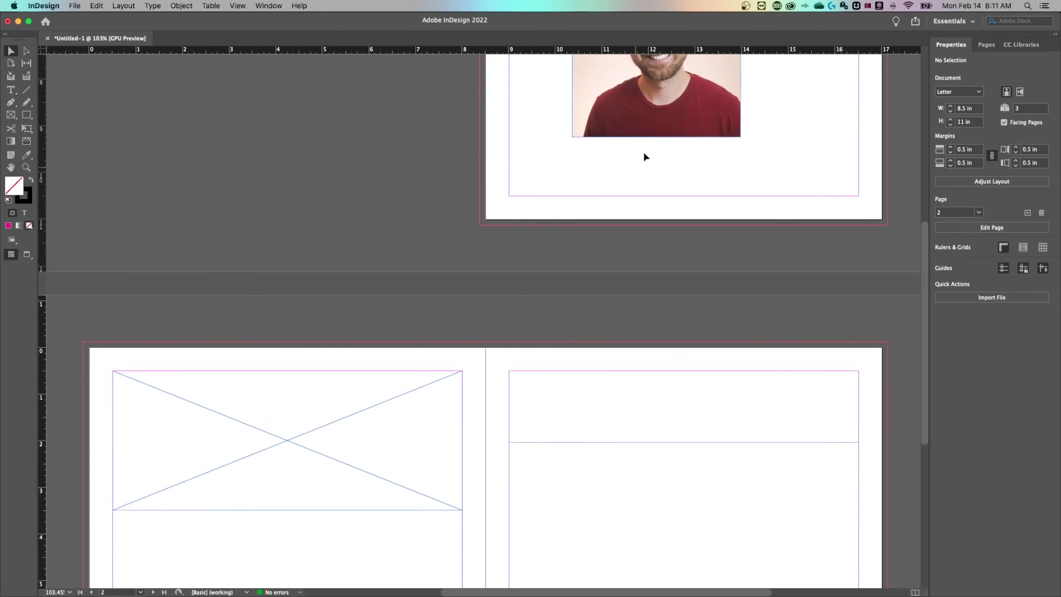
- Select the portrait photo frame on the earlier spread
scroll(721, 233, "up", 5)
left_click(691, 207)
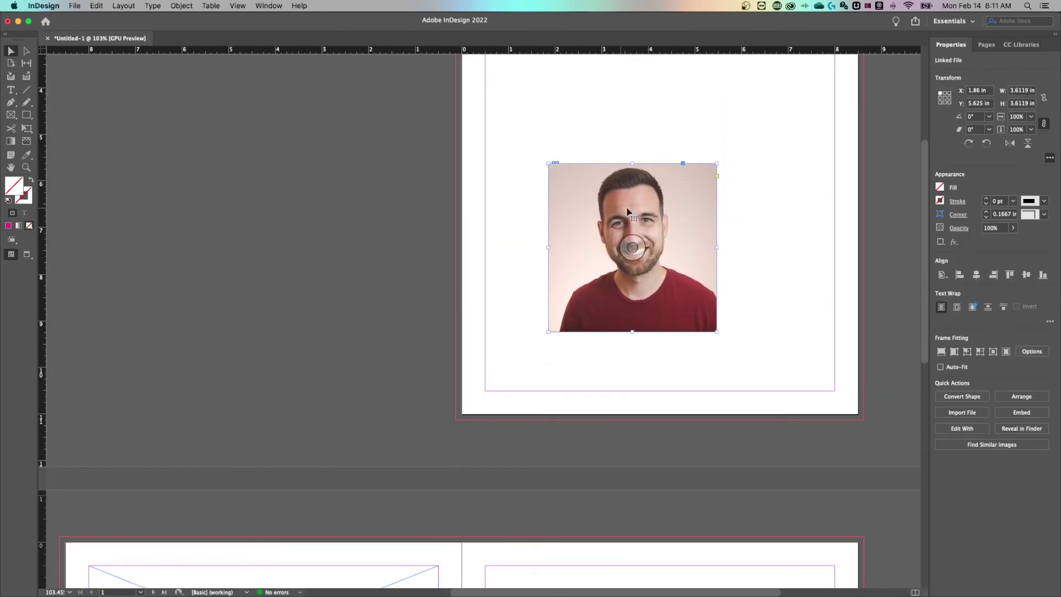
left_click(77, 6)
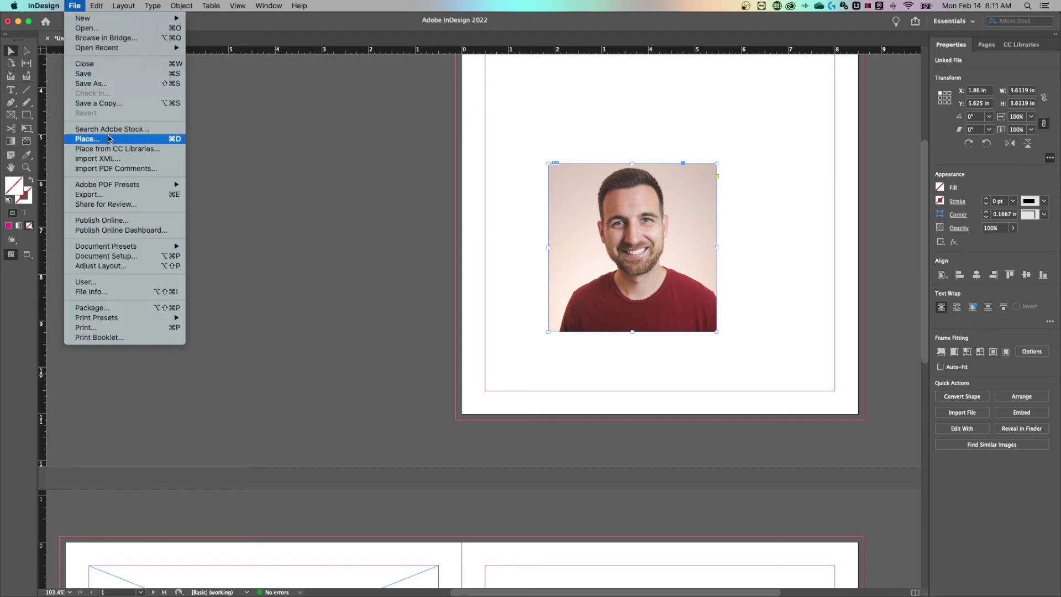
left_click(467, 171)
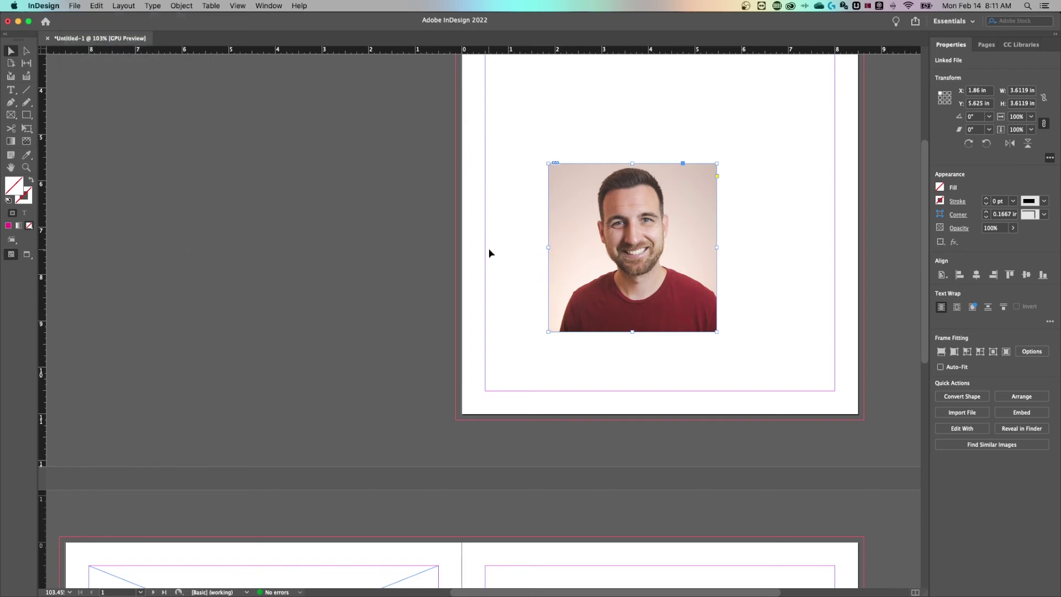
- Return to the working spread and select the empty X-marked placeholder frame
scroll(500, 201, "down", 2)
scroll(500, 202, "down", 8)
scroll(514, 73, "up", 6)
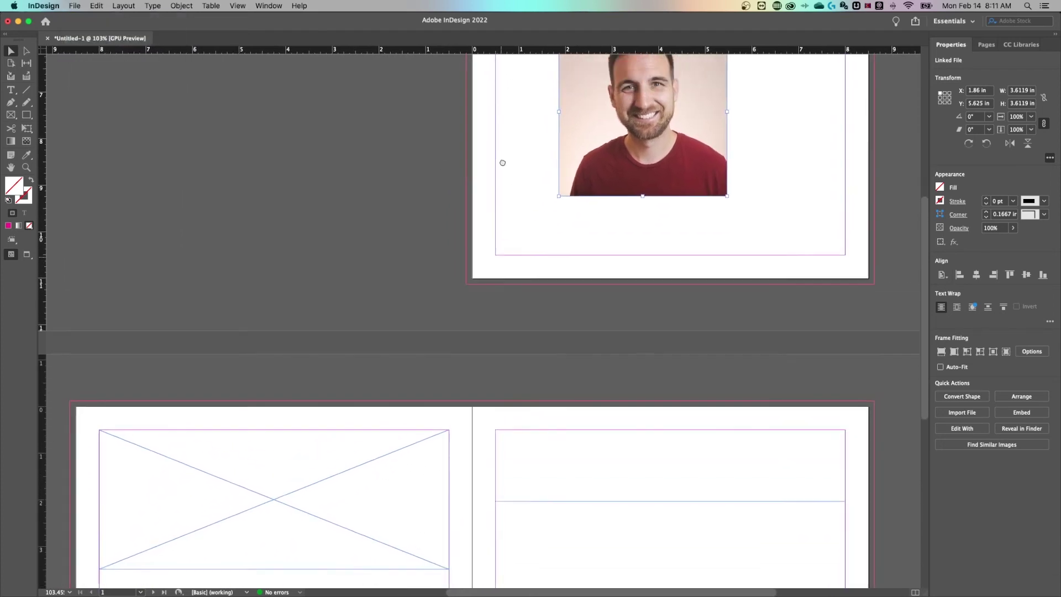
mouse_move(636, 151)
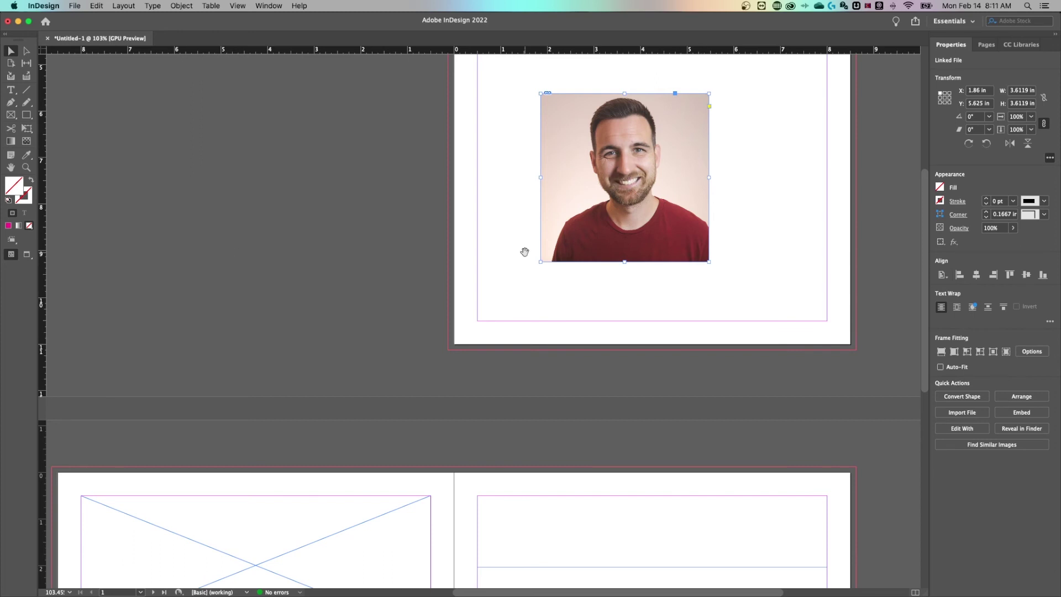
scroll(520, 222, "down", 8)
left_click(349, 261)
- Paste the photo into page 2's top frame and set Fitting to Fill Frame Proportionally
right_click(359, 256)
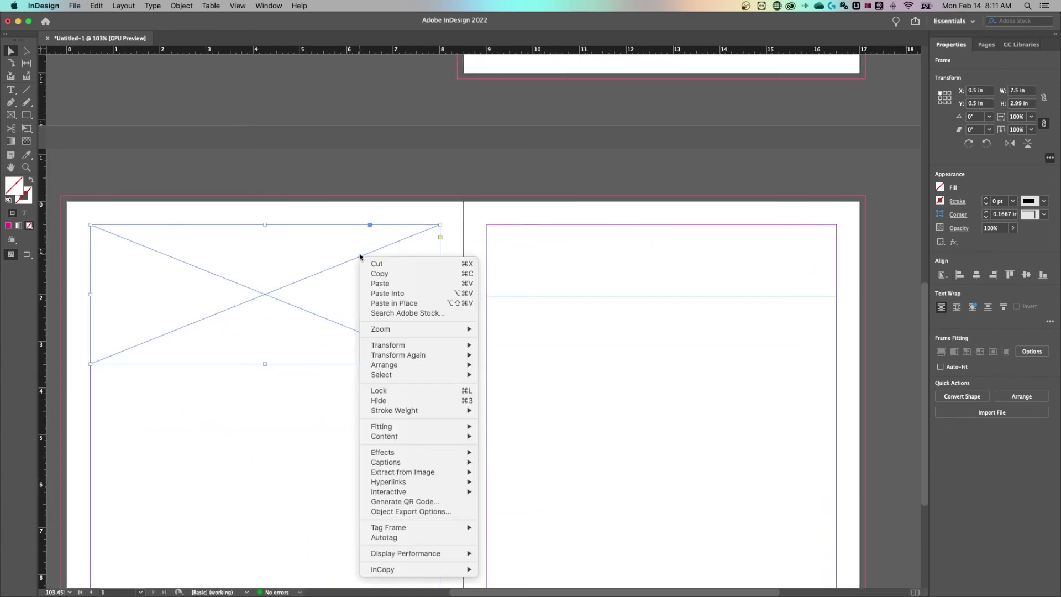
left_click(399, 294)
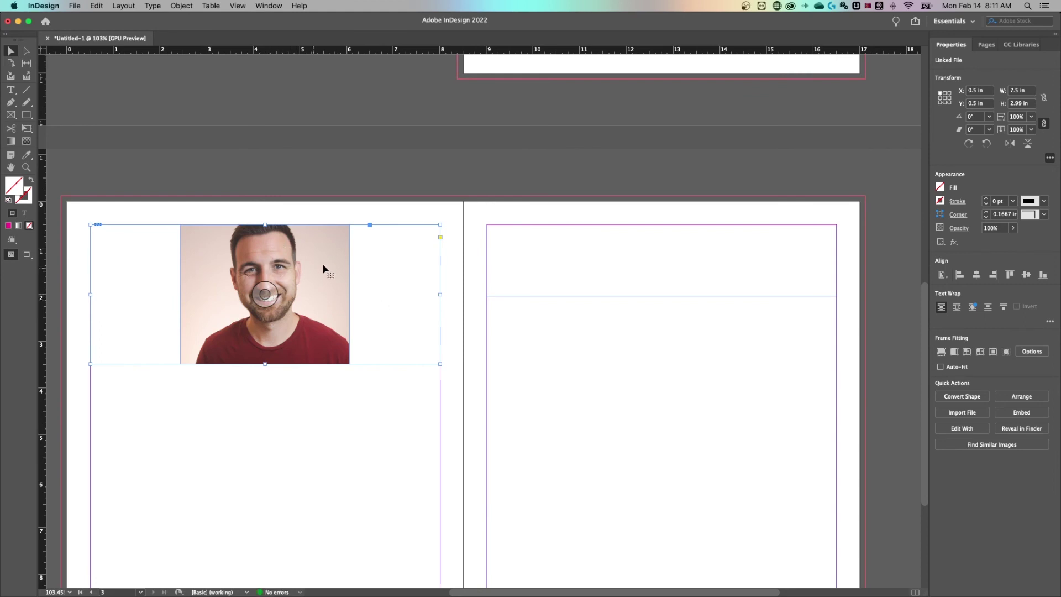
right_click(325, 254)
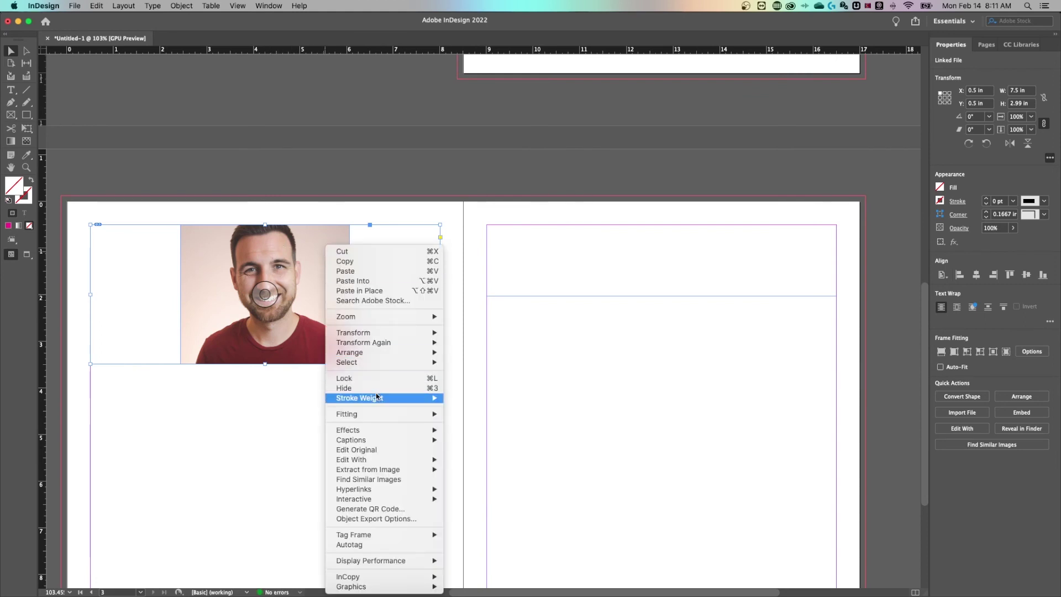
mouse_move(398, 416)
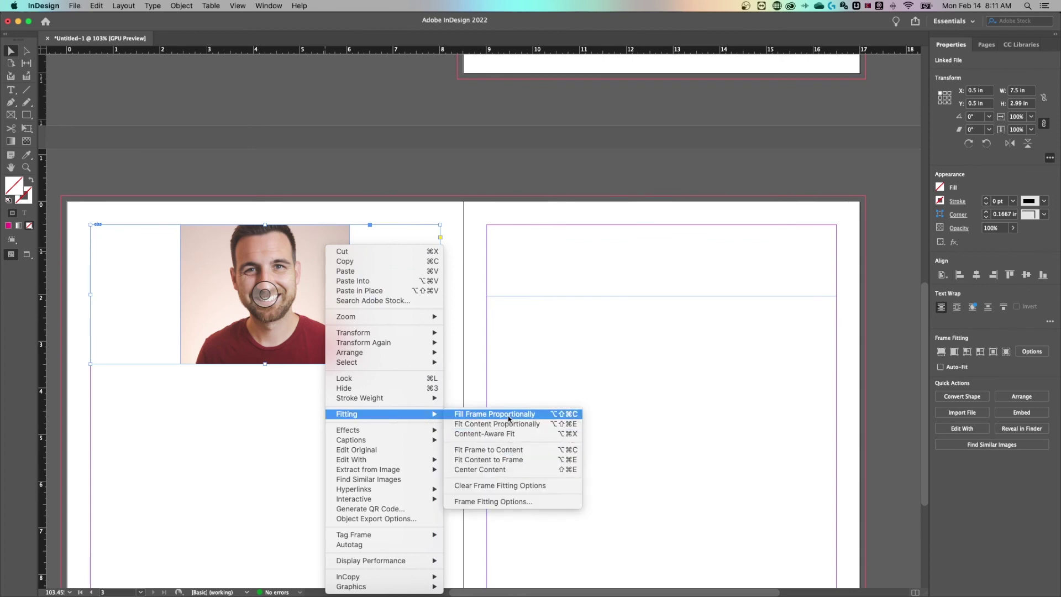
left_click(510, 415)
left_click(354, 404)
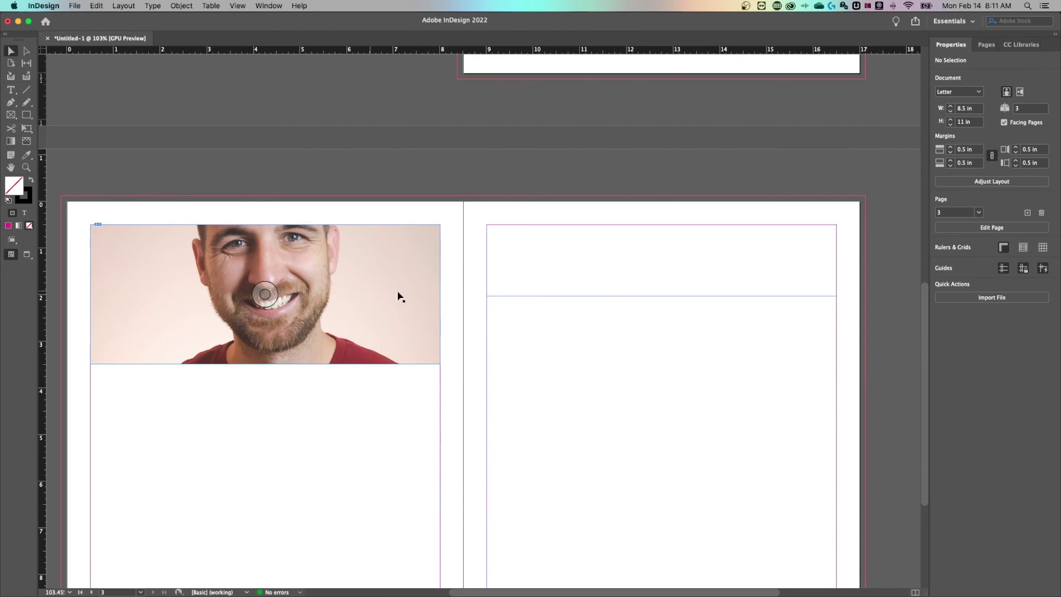
scroll(485, 314, "down", 3)
- Draw a black-filled square about 3.28 in wide on page 3 below the top band
left_click(26, 115)
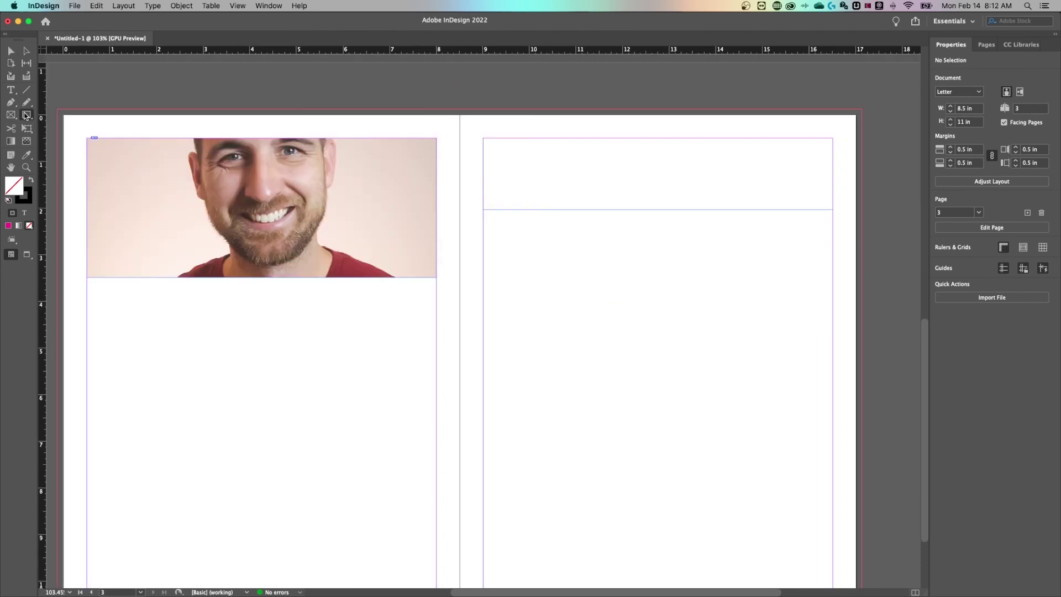
left_click(65, 127)
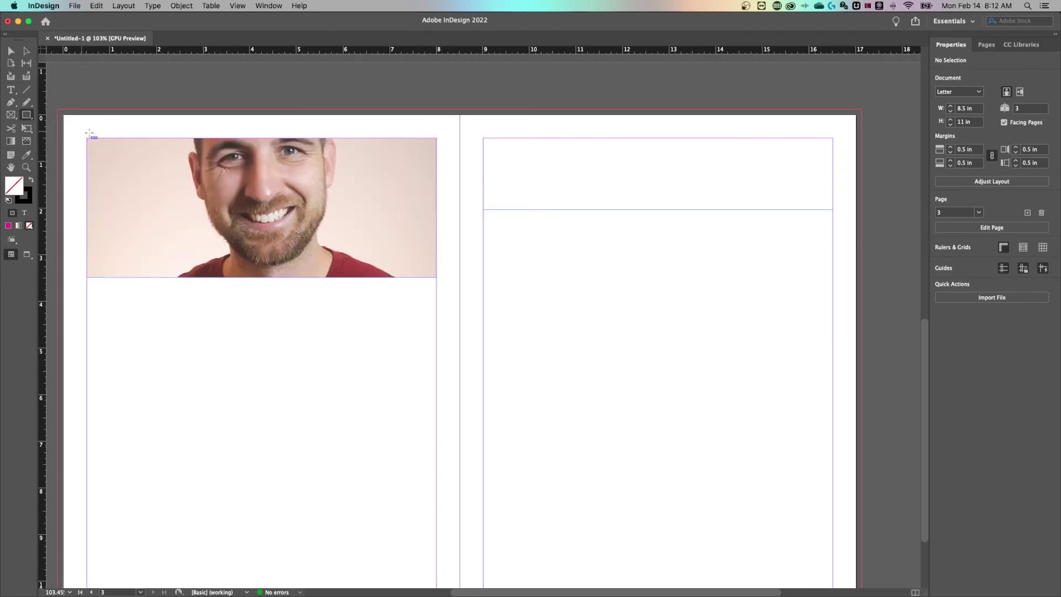
left_click(31, 181)
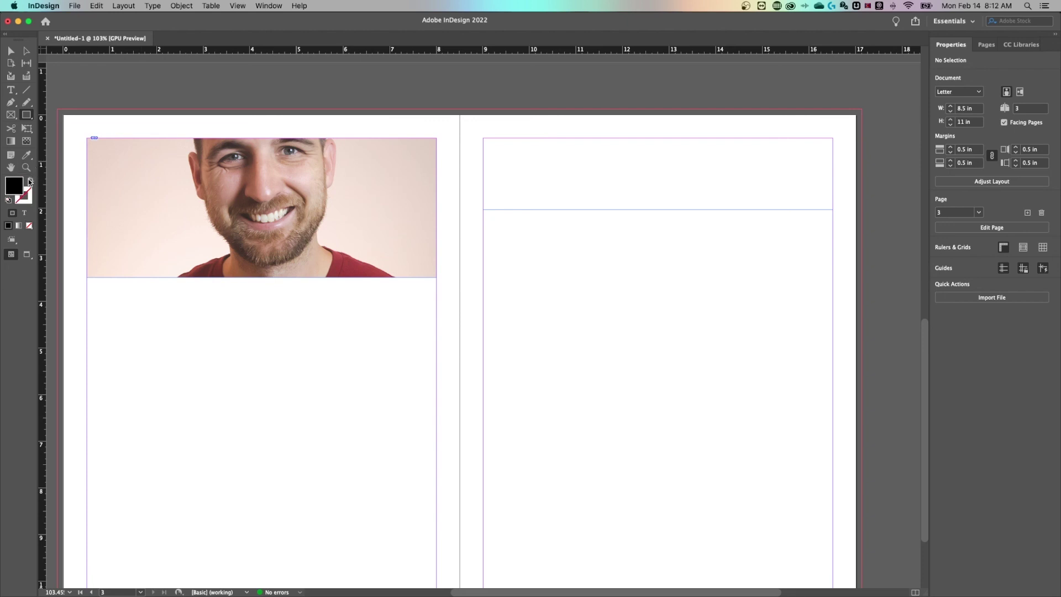
left_click_drag(523, 283, 748, 469)
key("v")
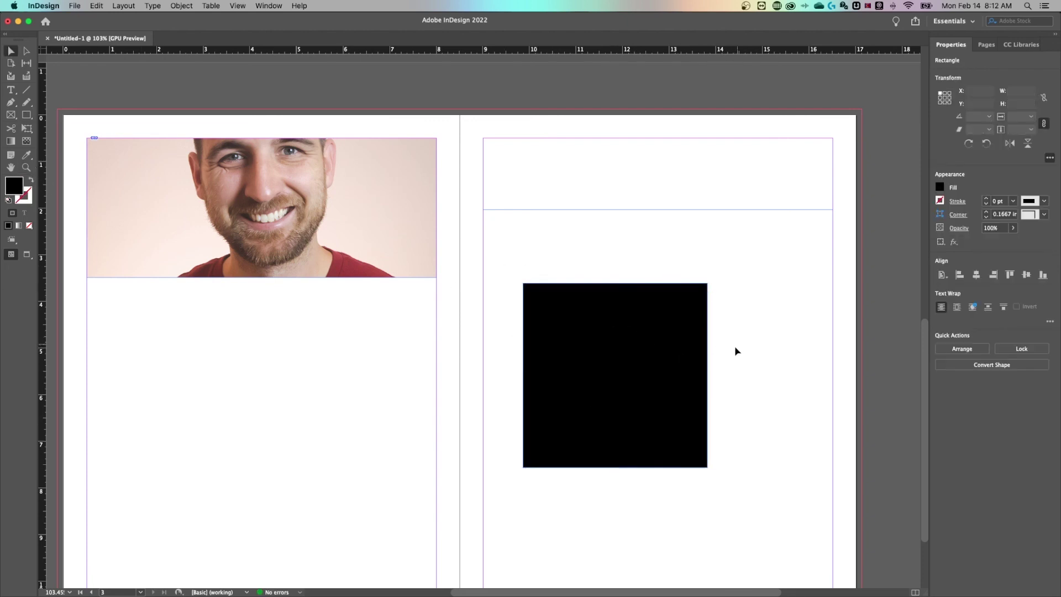
left_click(733, 348)
scroll(729, 332, "down", 2)
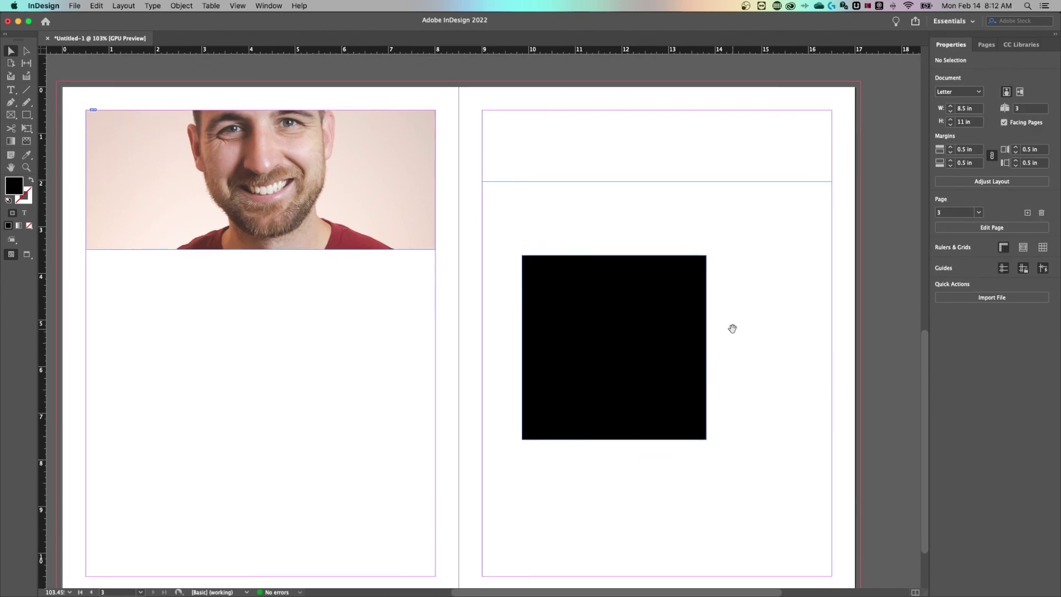